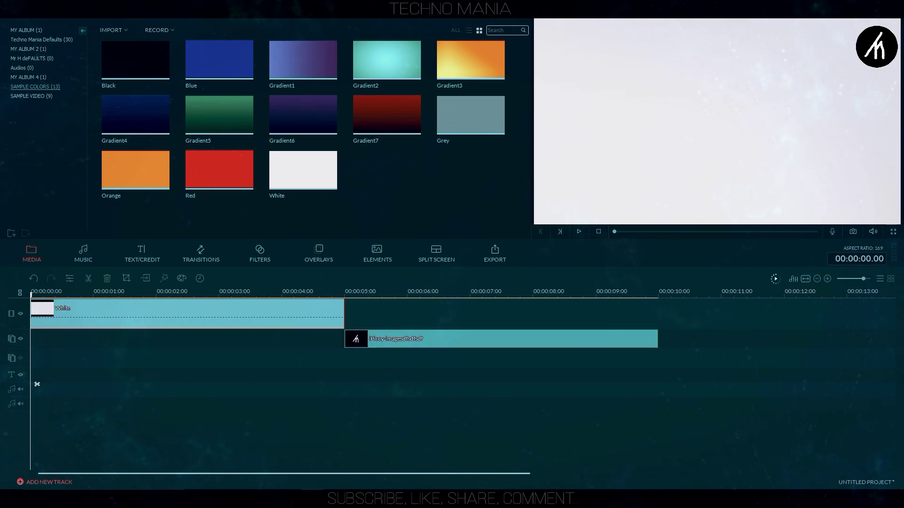
Move the logo clip to the timeline start and give it the Spin 1 motion
{"action": "mouse_move", "coordinate": [425, 339]}
{"action": "left_mouse_down"}
{"action": "mouse_move", "coordinate": [142, 358]}
{"action": "mouse_move", "coordinate": [37, 339]}
{"action": "left_mouse_up"}
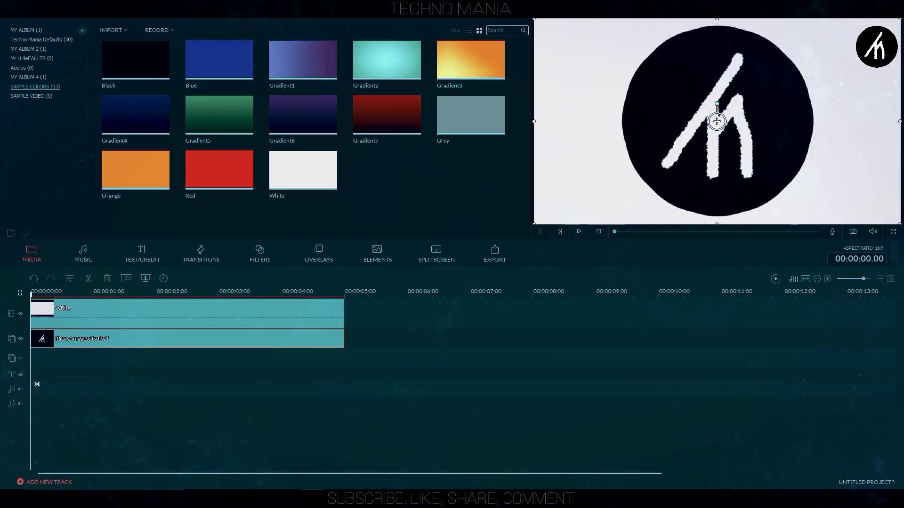
{"action": "left_click", "coordinate": [424, 409]}
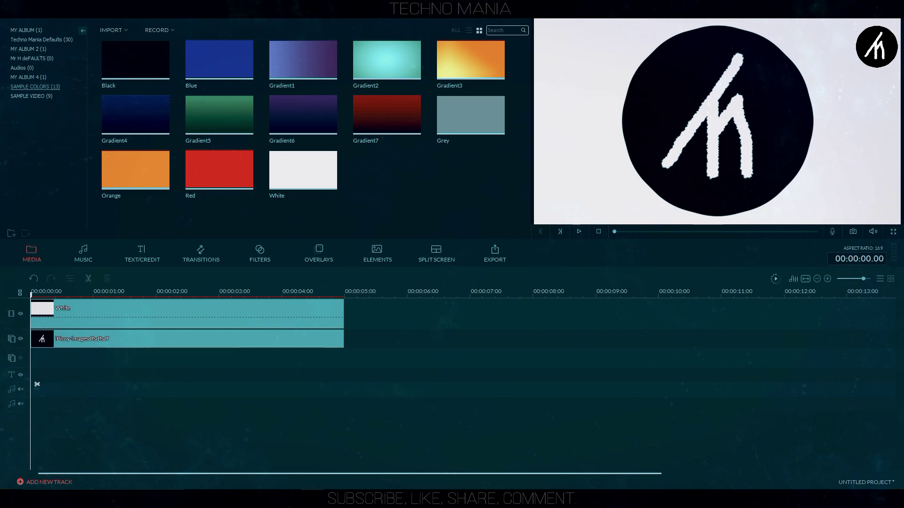
{"action": "double_click", "coordinate": [177, 339]}
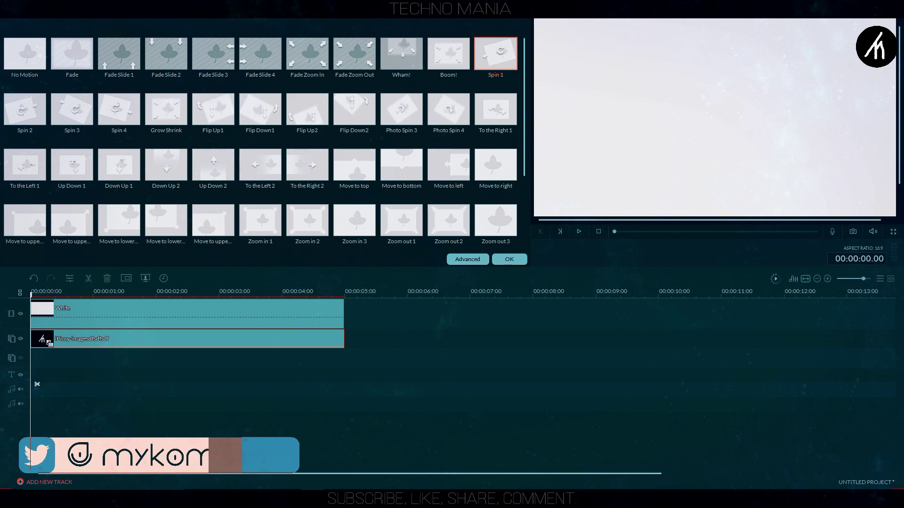
Paste a copy of the logo clip at the start of track 3 with Spin 2 motion
{"action": "right_click", "coordinate": [269, 340]}
{"action": "left_click", "coordinate": [311, 380]}
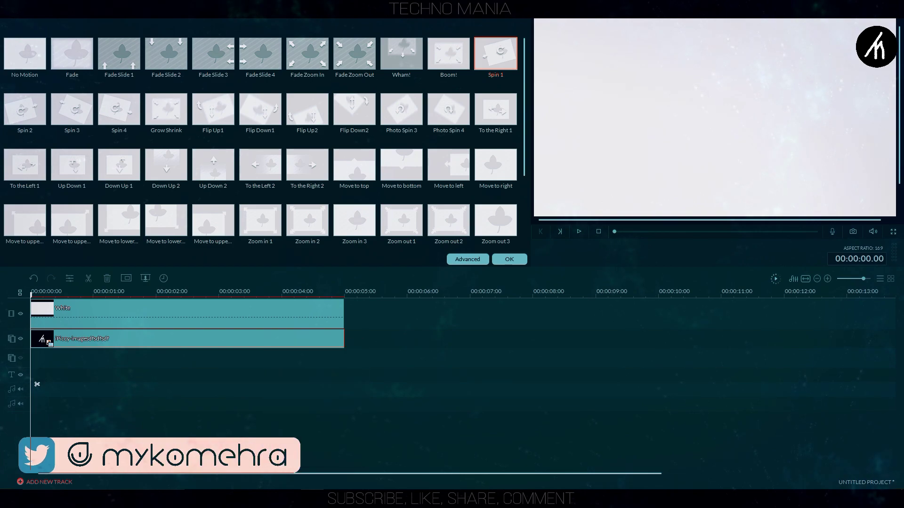
{"action": "left_click", "coordinate": [347, 383]}
{"action": "key", "text": "ctrl+v"}
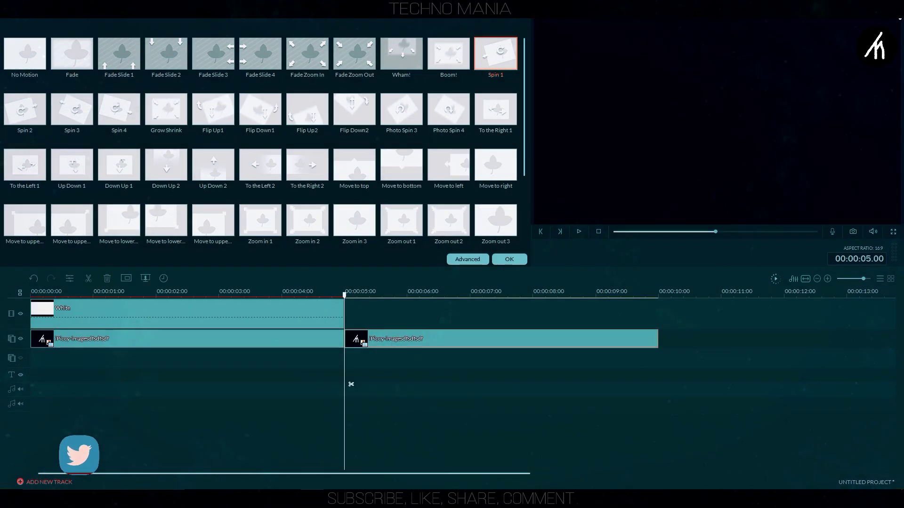
{"action": "left_click_drag", "start_coordinate": [495, 339], "coordinate": [332, 358]}
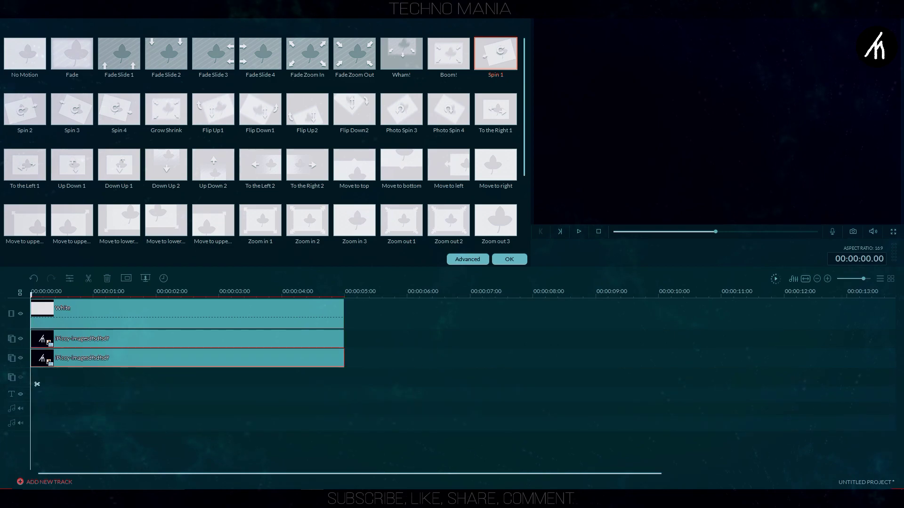
{"action": "left_click", "coordinate": [25, 110]}
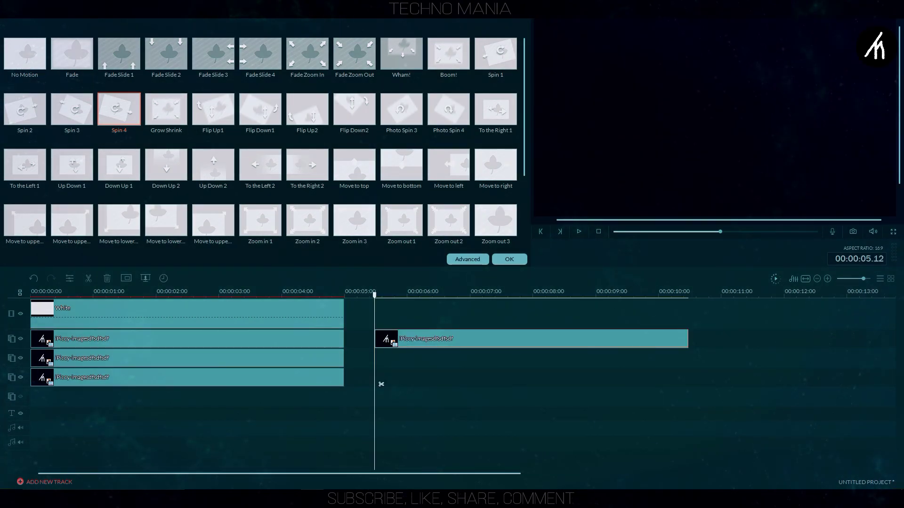
Move the fourth copy to a new fifth track and shift three copies to start at 5 seconds
{"action": "left_click_drag", "start_coordinate": [382, 384], "coordinate": [42, 396]}
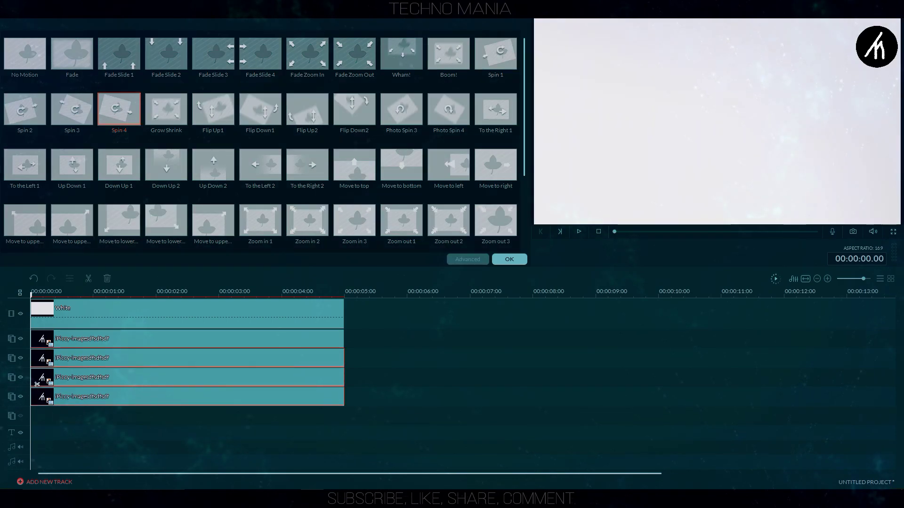
{"action": "left_click_drag", "start_coordinate": [37, 378], "coordinate": [38, 384]}
{"action": "left_click_drag", "start_coordinate": [375, 379], "coordinate": [374, 379]}
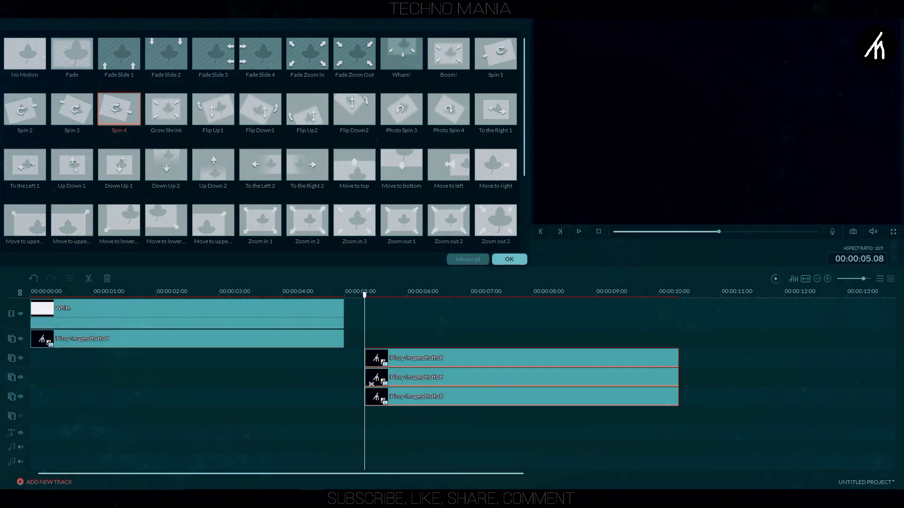
Shrink the first logo copy to a small circle, nudged slightly right
{"action": "left_click", "coordinate": [189, 292]}
{"action": "left_click", "coordinate": [195, 384]}
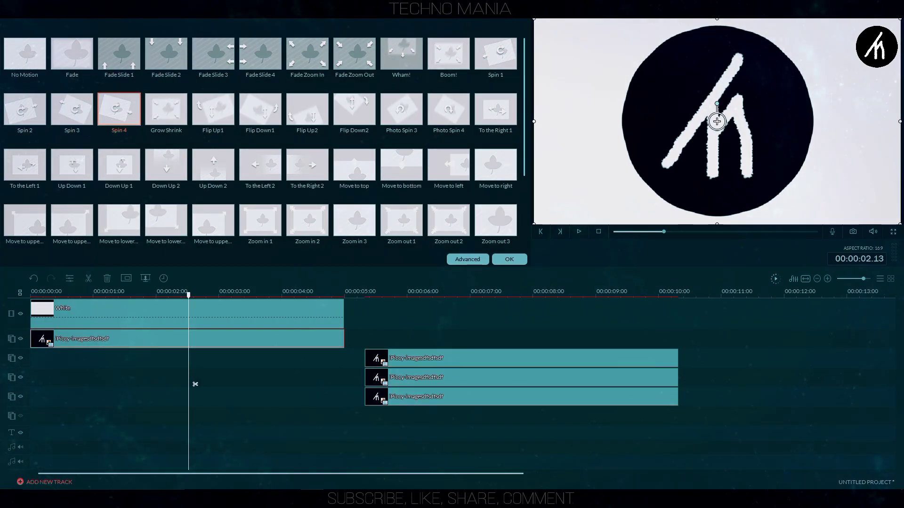
{"action": "left_click_drag", "start_coordinate": [833, 182], "coordinate": [766, 143]}
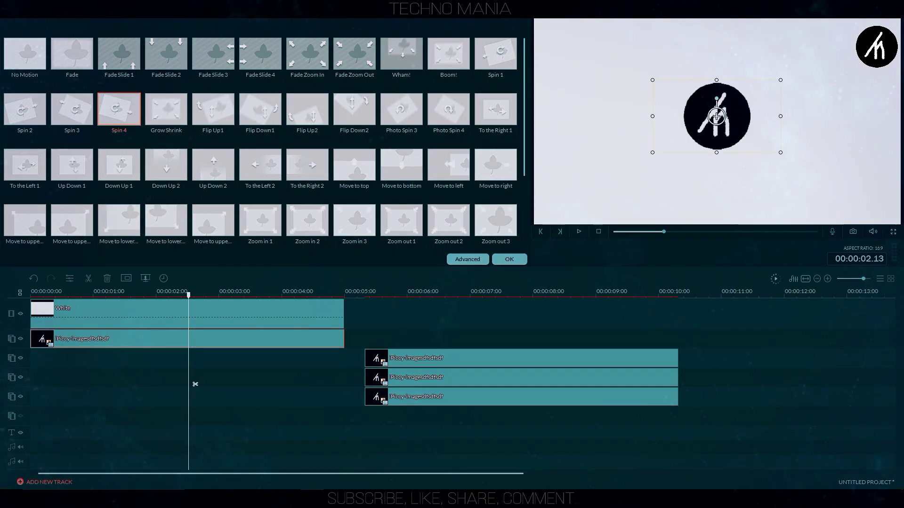
{"action": "left_click_drag", "start_coordinate": [717, 114], "coordinate": [722, 120]}
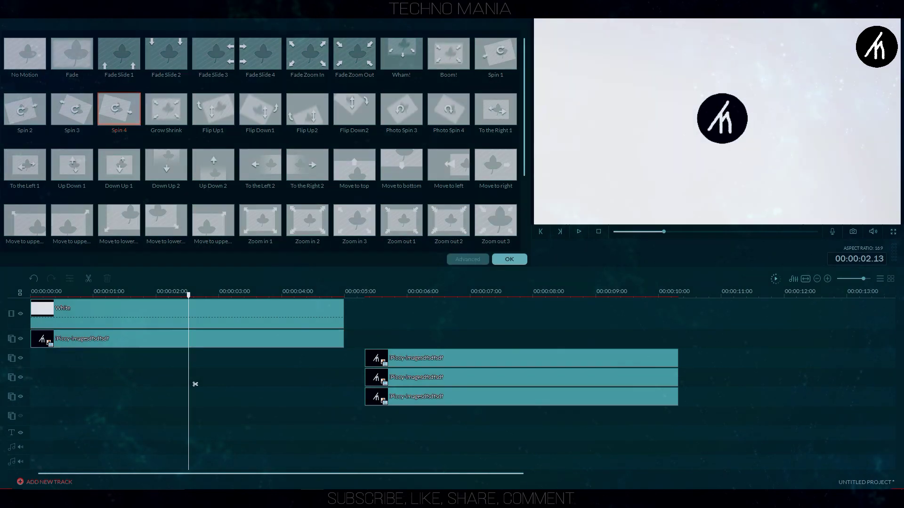
Move the second logo copy back to 0s and preview the logos around 2 seconds
{"action": "left_click_drag", "start_coordinate": [425, 357], "coordinate": [90, 358]}
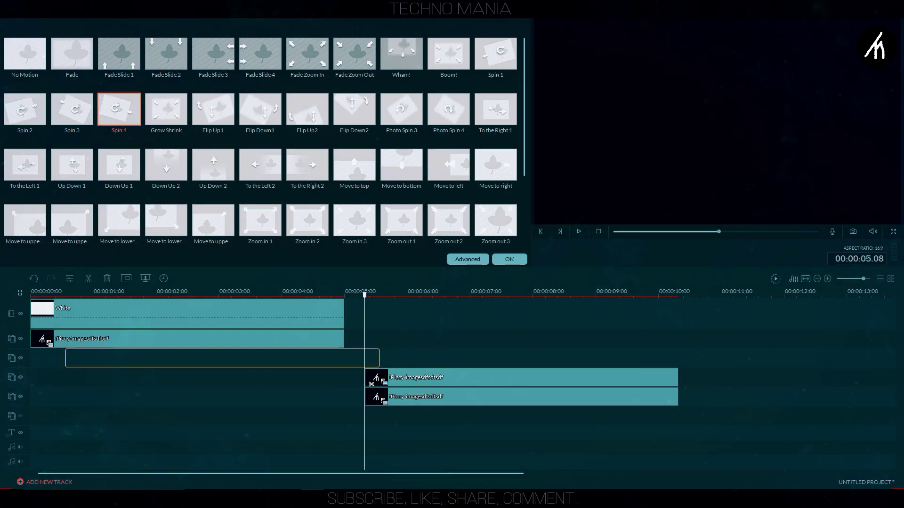
{"action": "left_click", "coordinate": [31, 291]}
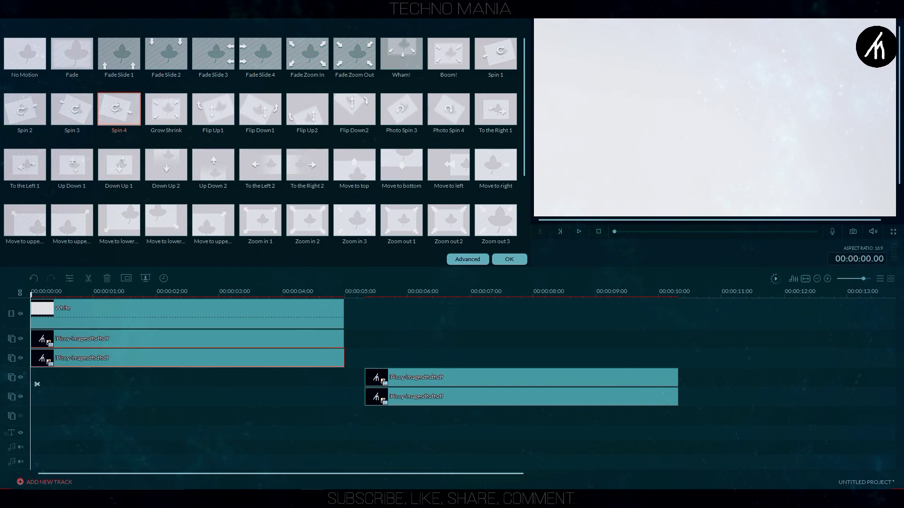
{"action": "left_click", "coordinate": [173, 291]}
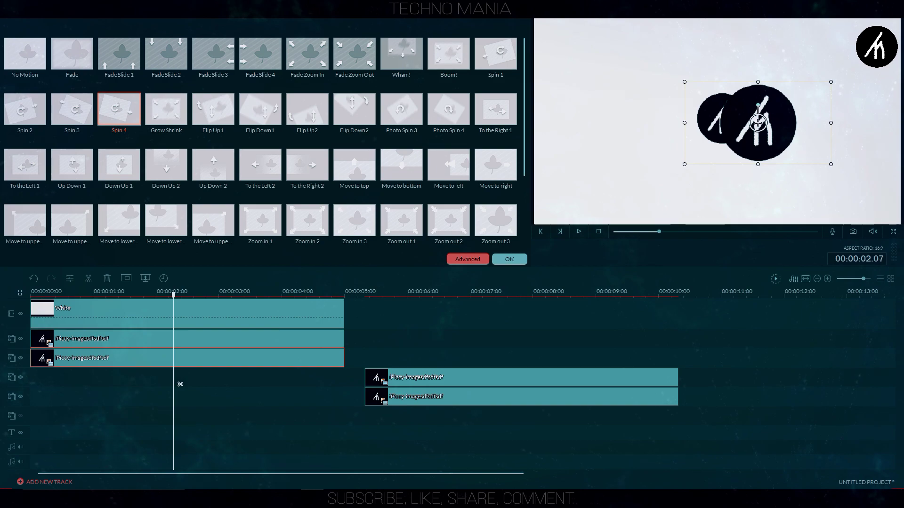
Open picture-in-picture editing for the resized logo clip
{"action": "double_click", "coordinate": [758, 122]}
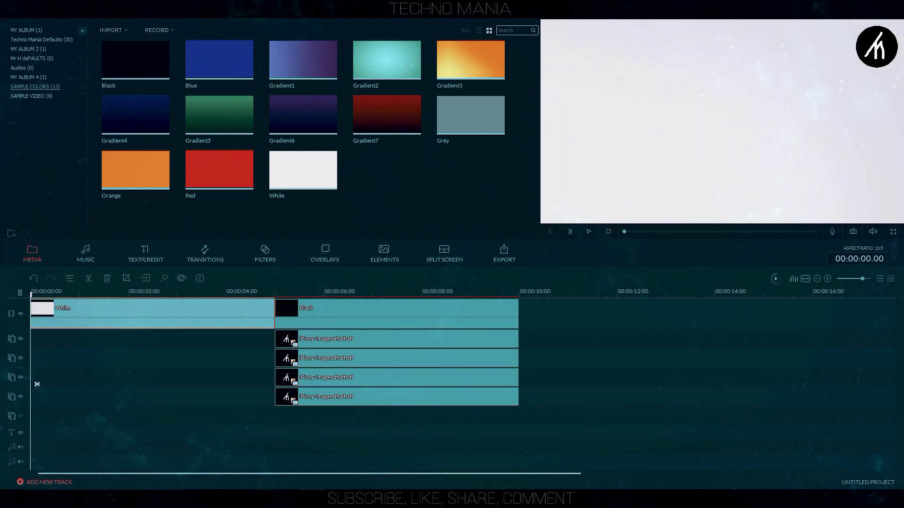
Delete the white background clip and select the black background clip
{"action": "key", "text": "Delete"}
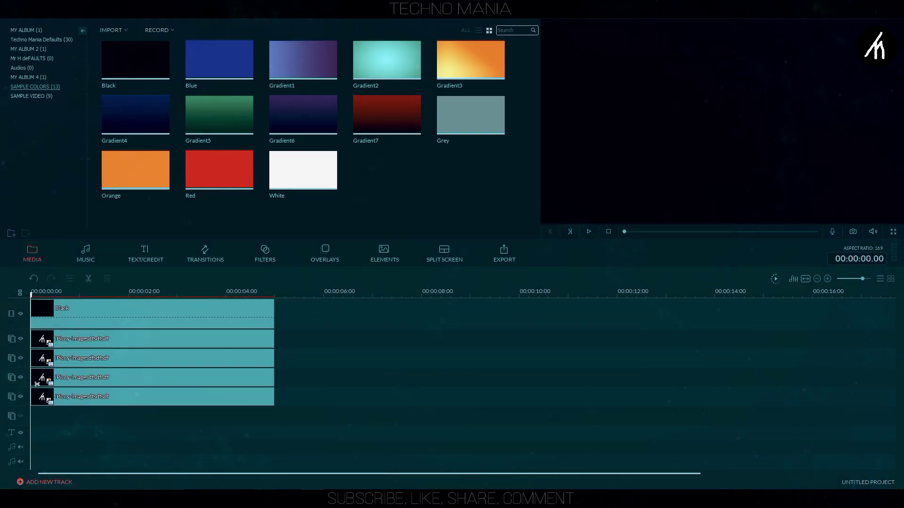
{"action": "left_click", "coordinate": [152, 313]}
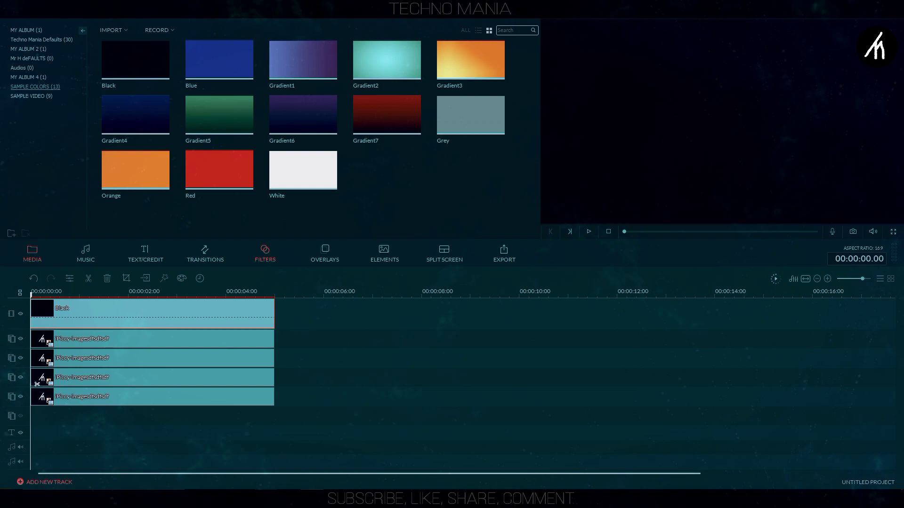
{"action": "left_click", "coordinate": [325, 253]}
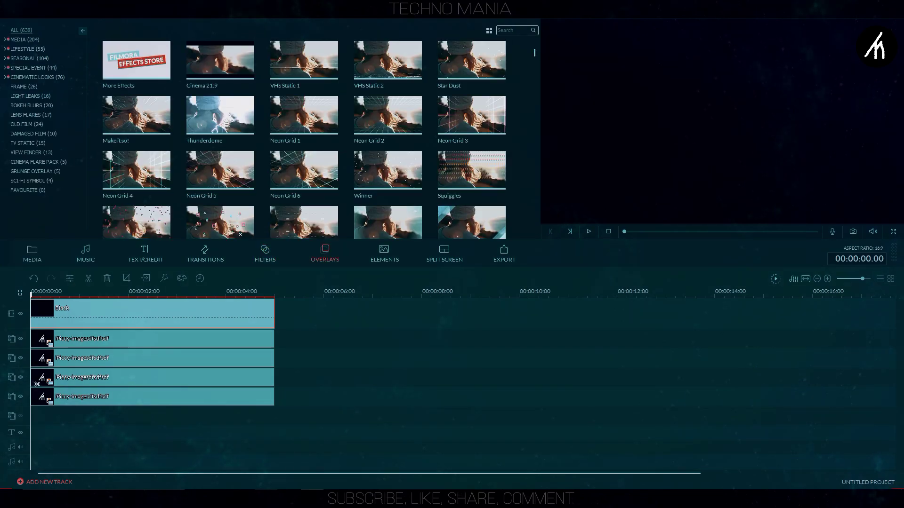
{"action": "scroll", "coordinate": [303, 170], "scroll_direction": "down", "scroll_amount": 5}
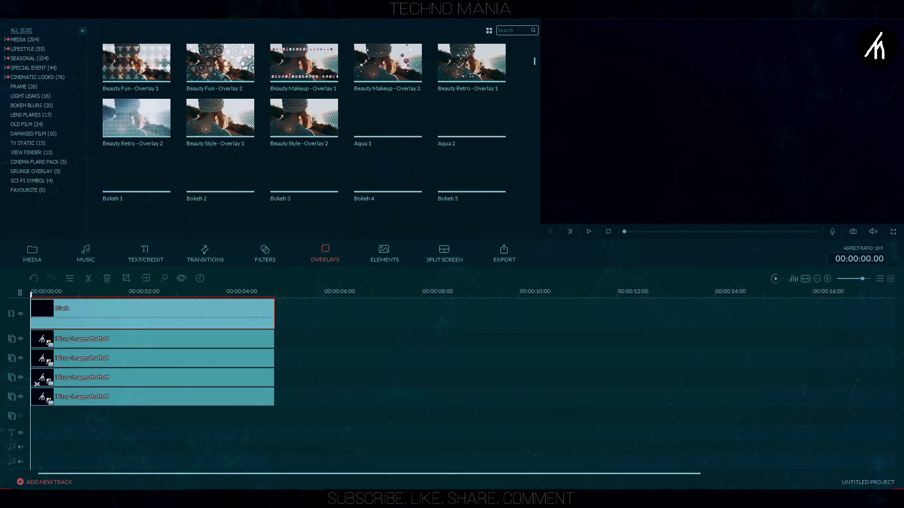
{"action": "scroll", "coordinate": [303, 170], "scroll_direction": "down", "scroll_amount": 5}
{"action": "scroll", "coordinate": [303, 142], "scroll_direction": "down", "scroll_amount": 5}
{"action": "scroll", "coordinate": [303, 141], "scroll_direction": "down", "scroll_amount": 5}
{"action": "scroll", "coordinate": [304, 141], "scroll_direction": "down", "scroll_amount": 3}
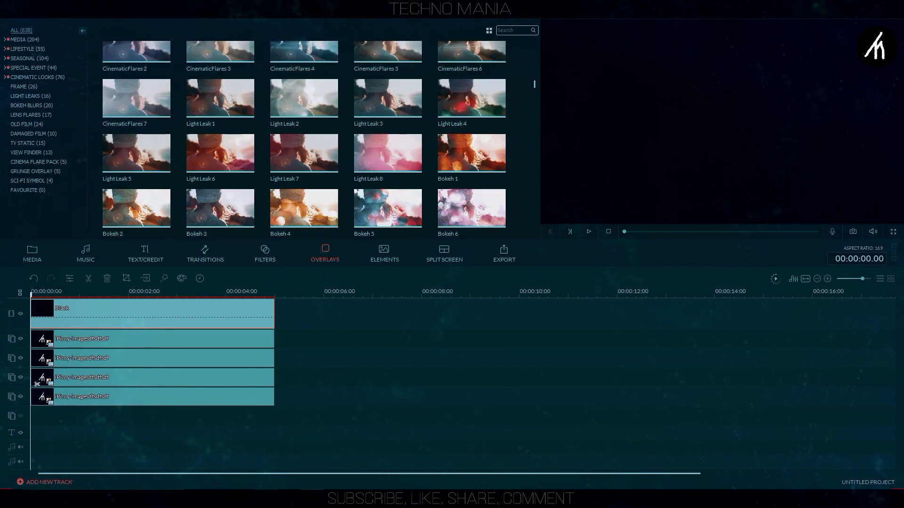
Add the Light Leak 6 overlay above the logos and preview it from the start
{"action": "left_click_drag", "start_coordinate": [219, 154], "coordinate": [85, 332]}
{"action": "key", "text": "space"}
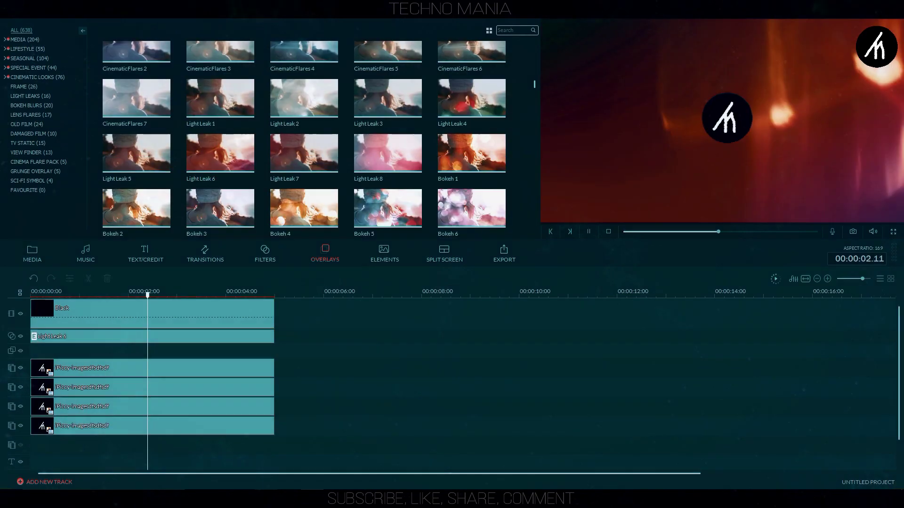
{"action": "left_click", "coordinate": [43, 291]}
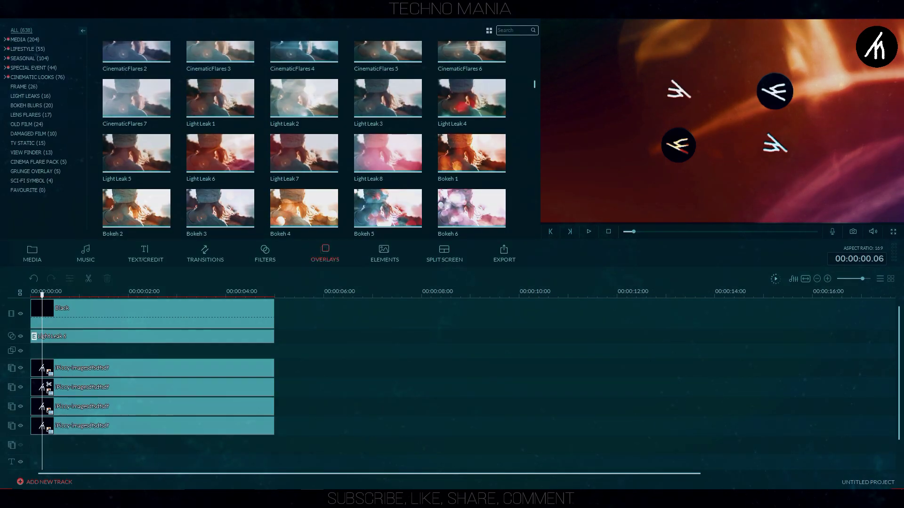
{"action": "double_click", "coordinate": [141, 406]}
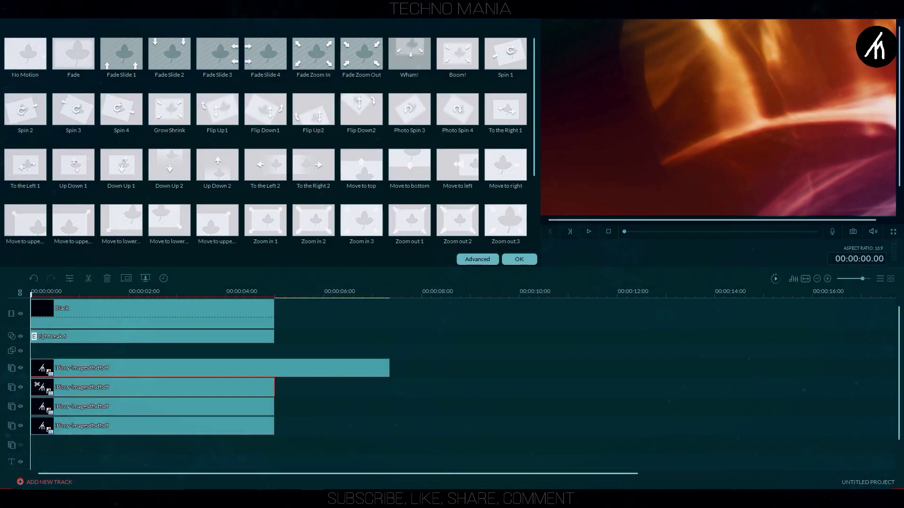
Extend three logo clips so each ends at about seven seconds
{"action": "left_click_drag", "start_coordinate": [304, 368], "coordinate": [389, 367]}
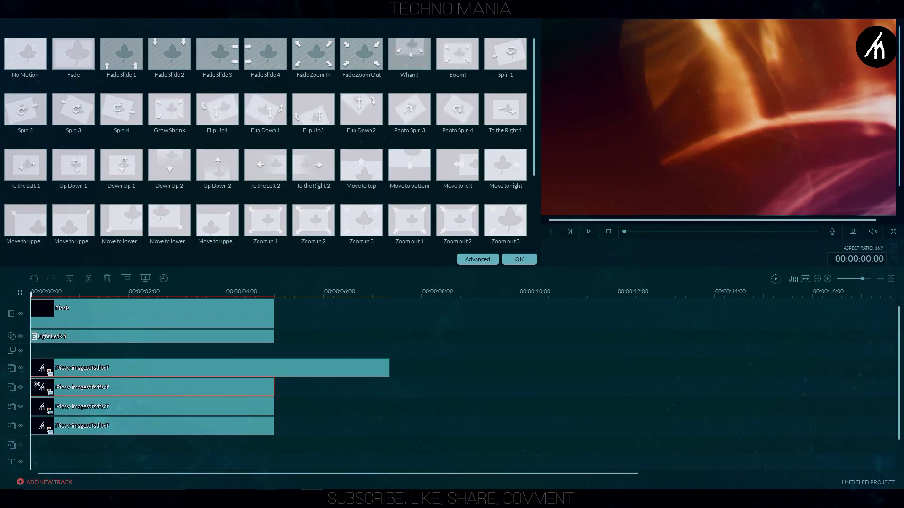
{"action": "left_click_drag", "start_coordinate": [274, 387], "coordinate": [389, 388]}
{"action": "left_click_drag", "start_coordinate": [274, 406], "coordinate": [389, 406]}
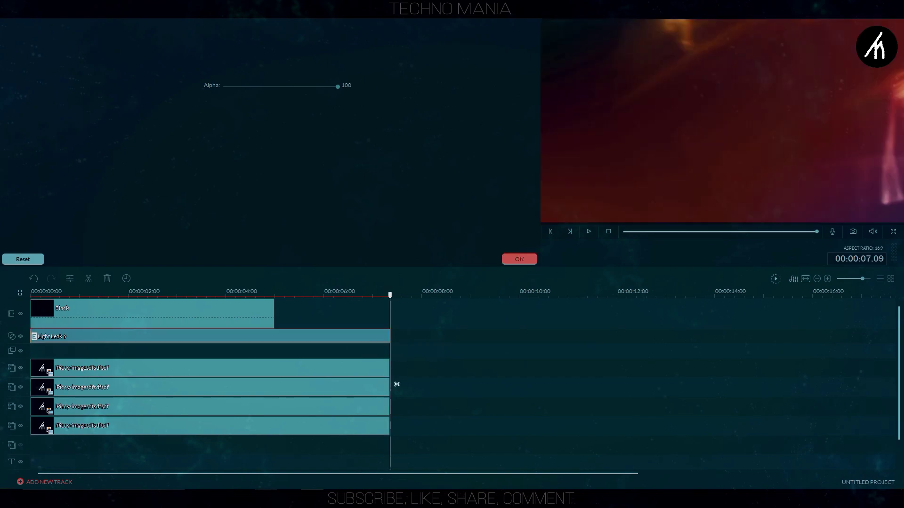
{"action": "scroll", "coordinate": [305, 141], "scroll_direction": "down", "scroll_amount": 15}
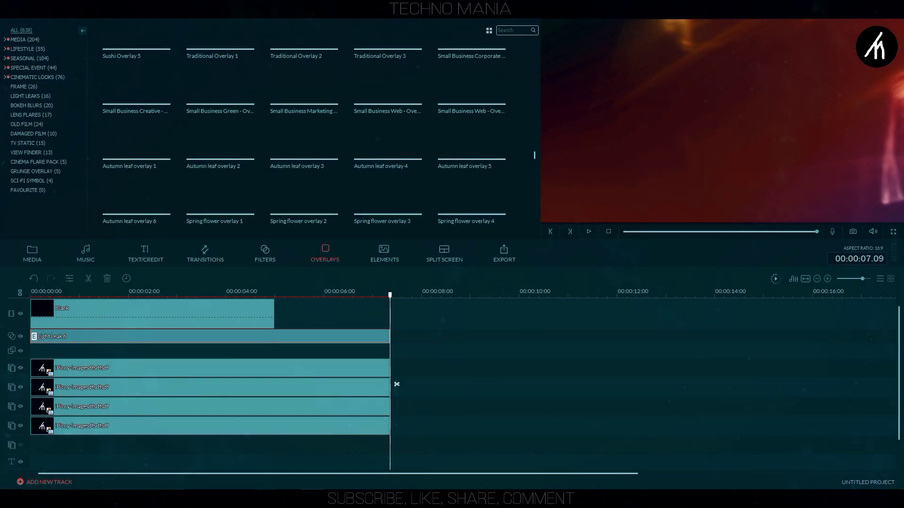
{"action": "scroll", "coordinate": [304, 142], "scroll_direction": "up", "scroll_amount": 5}
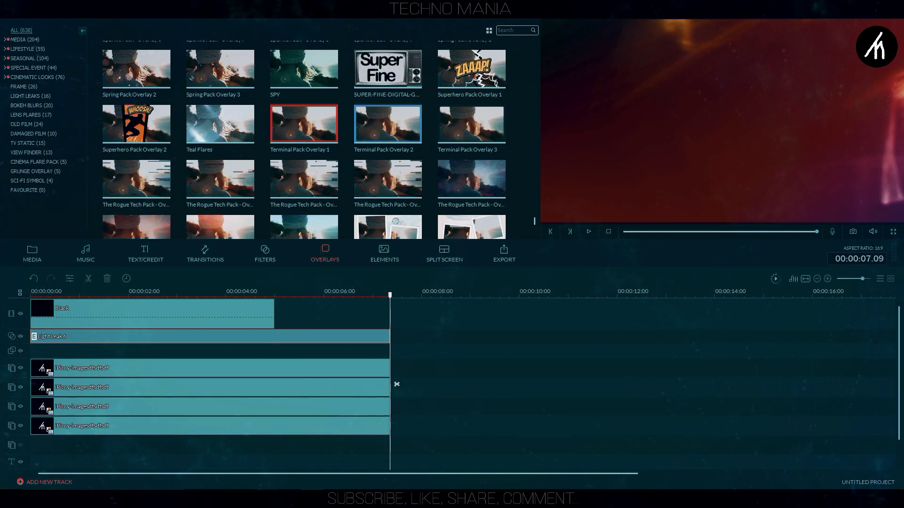
{"action": "scroll", "coordinate": [304, 141], "scroll_direction": "up", "scroll_amount": 5}
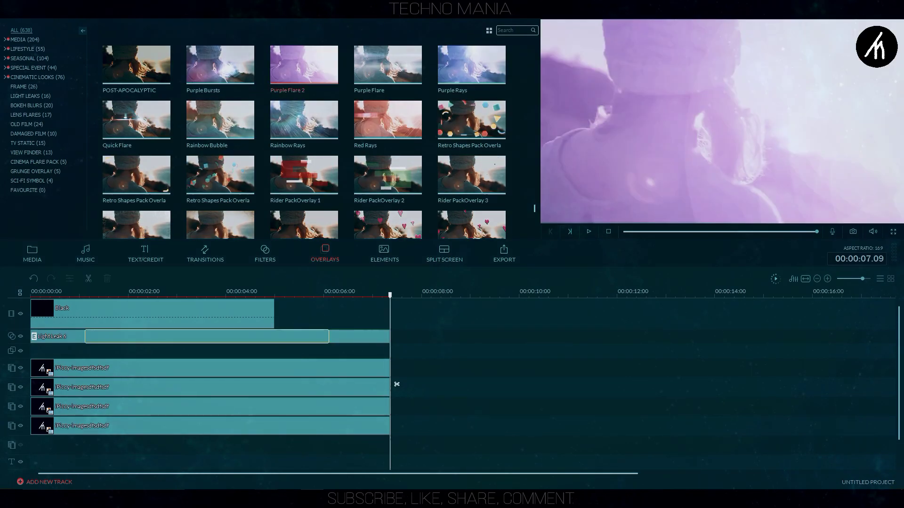
Preview the Purple Flare 2 overlay and stretch it to seven seconds
{"action": "key", "text": "space"}
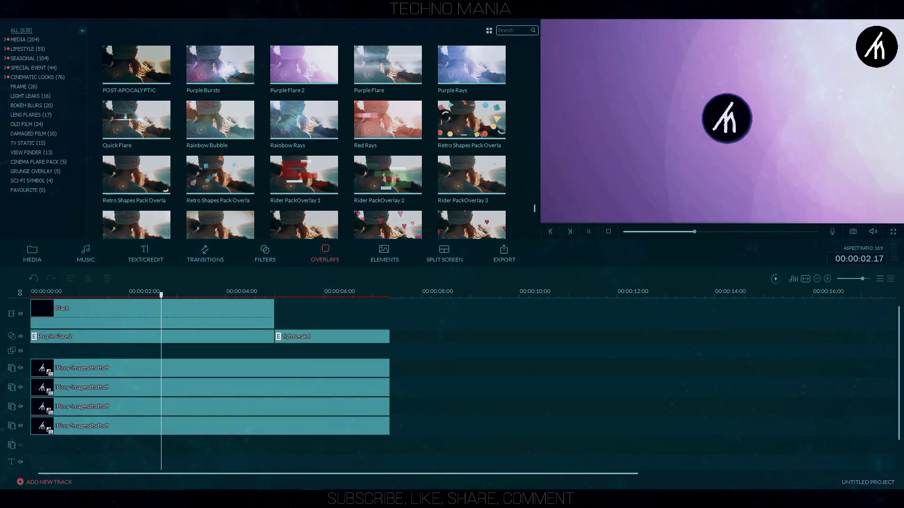
{"action": "left_click", "coordinate": [79, 458]}
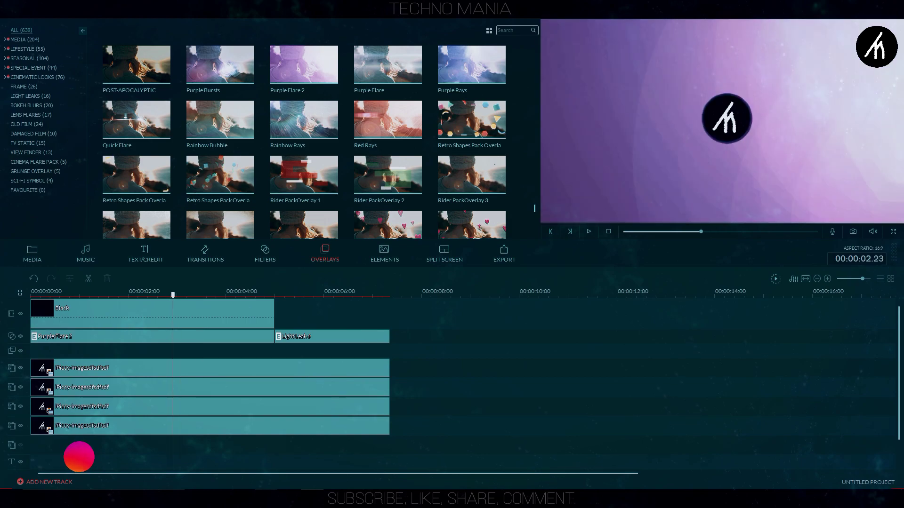
{"action": "double_click", "coordinate": [179, 387]}
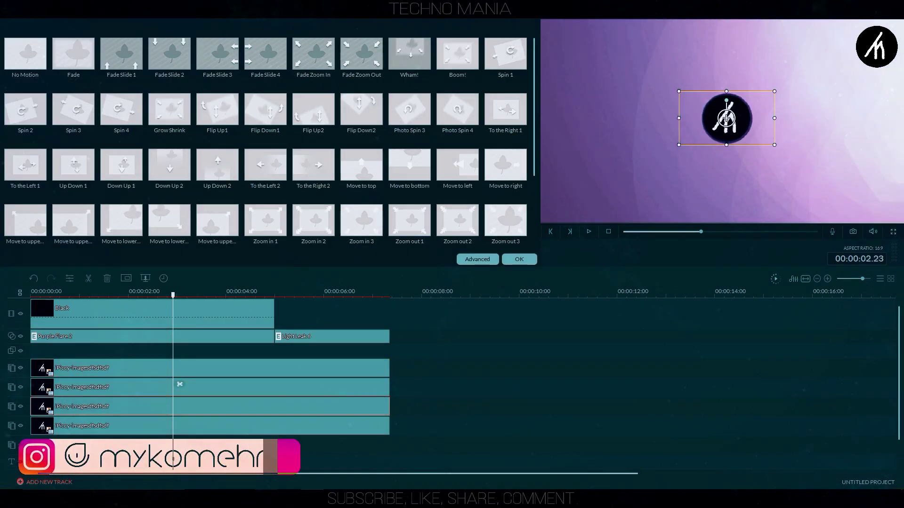
{"action": "key", "text": "space"}
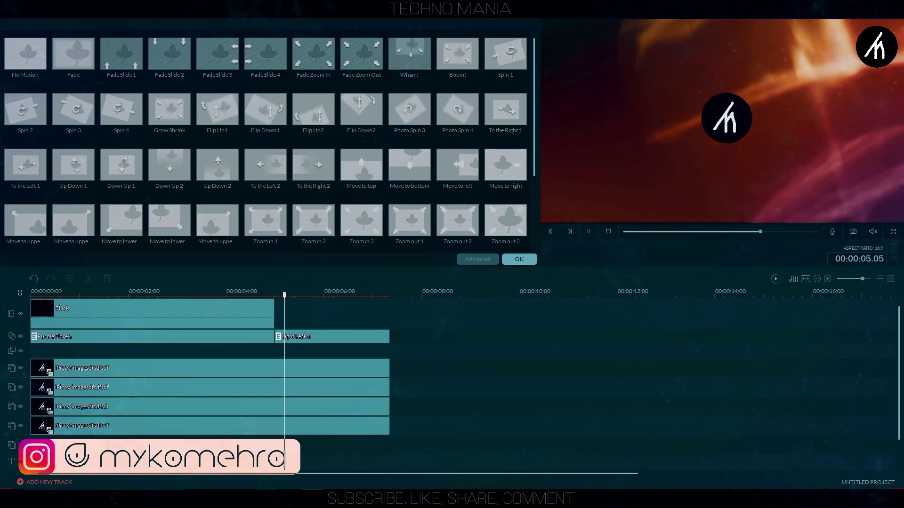
{"action": "left_click", "coordinate": [333, 337]}
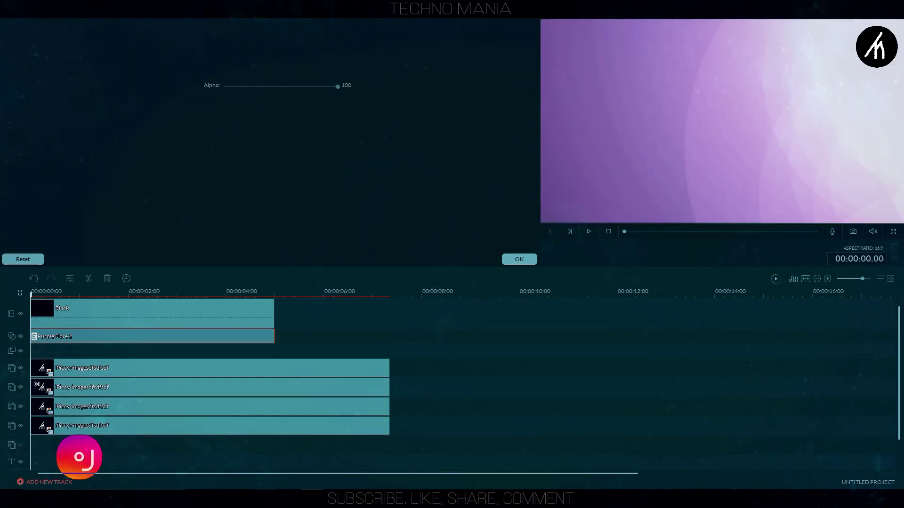
{"action": "left_click_drag", "start_coordinate": [385, 339], "coordinate": [389, 339]}
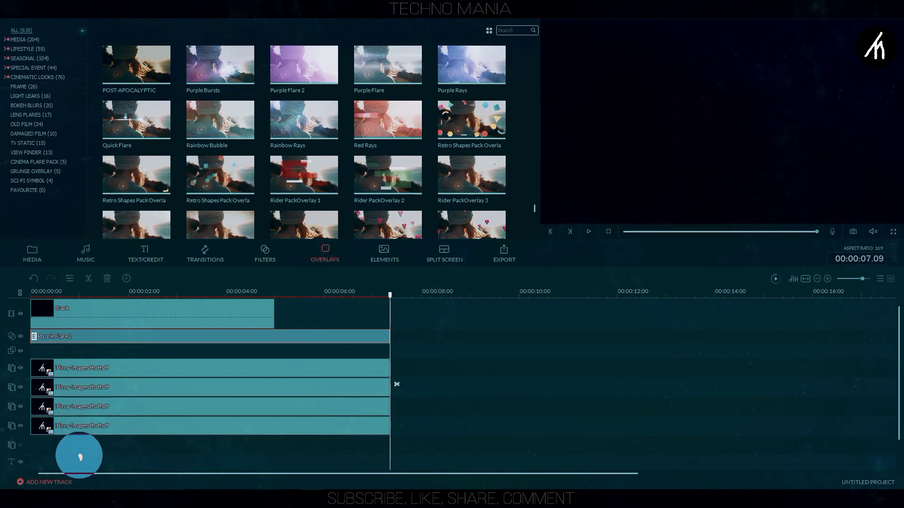
{"action": "scroll", "coordinate": [304, 141], "scroll_direction": "down", "scroll_amount": 8}
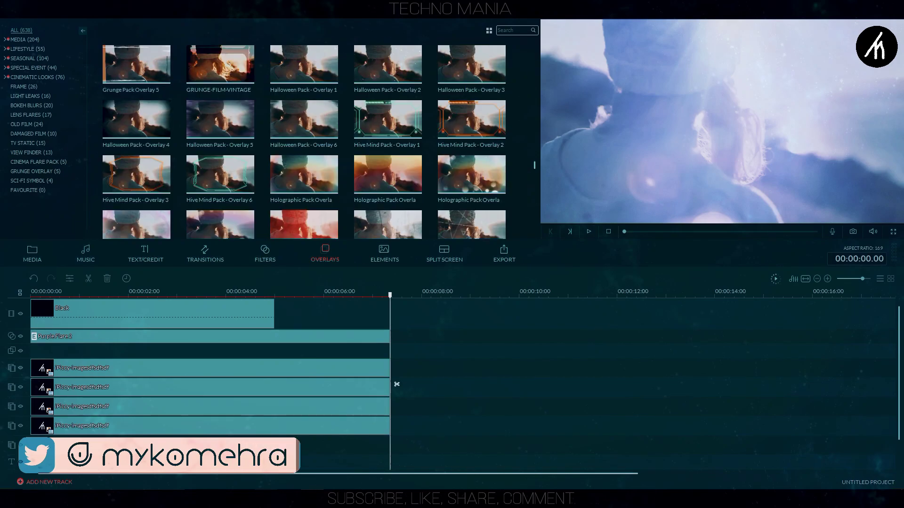
{"action": "scroll", "coordinate": [472, 132], "scroll_direction": "down", "scroll_amount": 8}
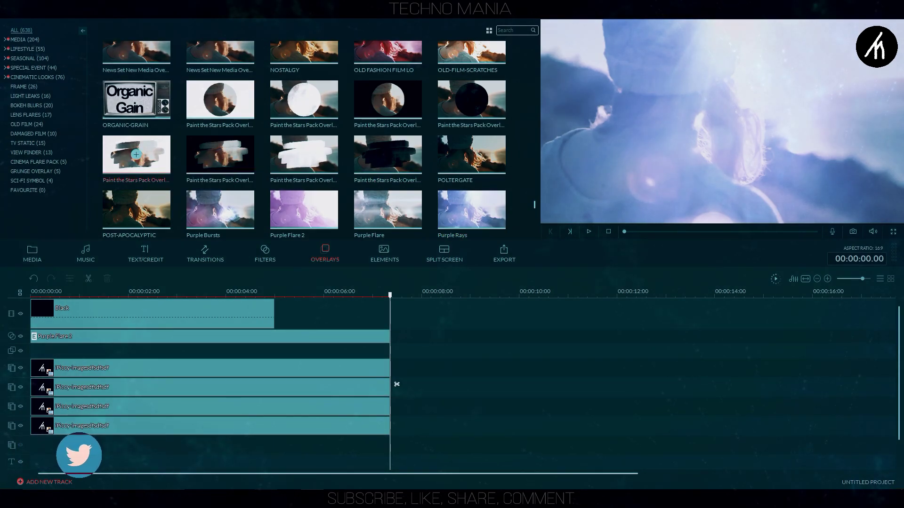
Add Paint the Stars Pack Overlay 5 and start the four logo clips about 1.3 seconds later
{"action": "left_click", "coordinate": [135, 154]}
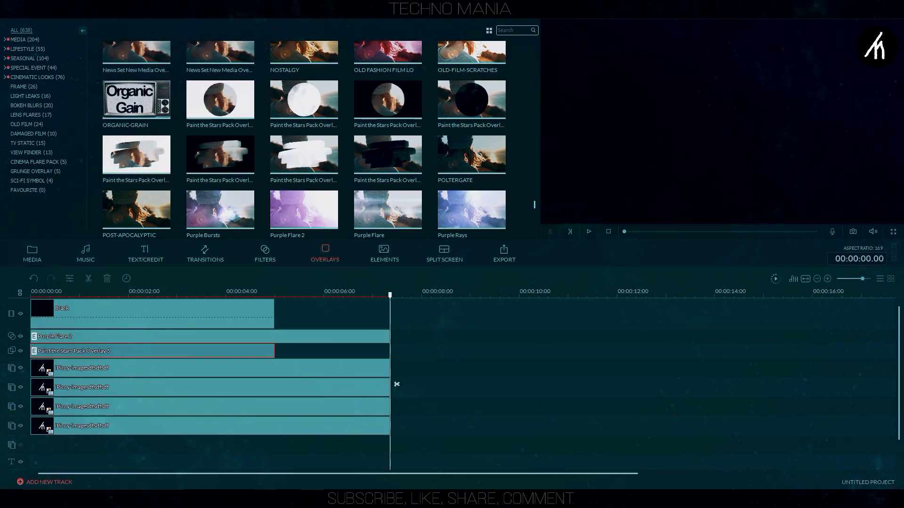
{"action": "key", "text": "space"}
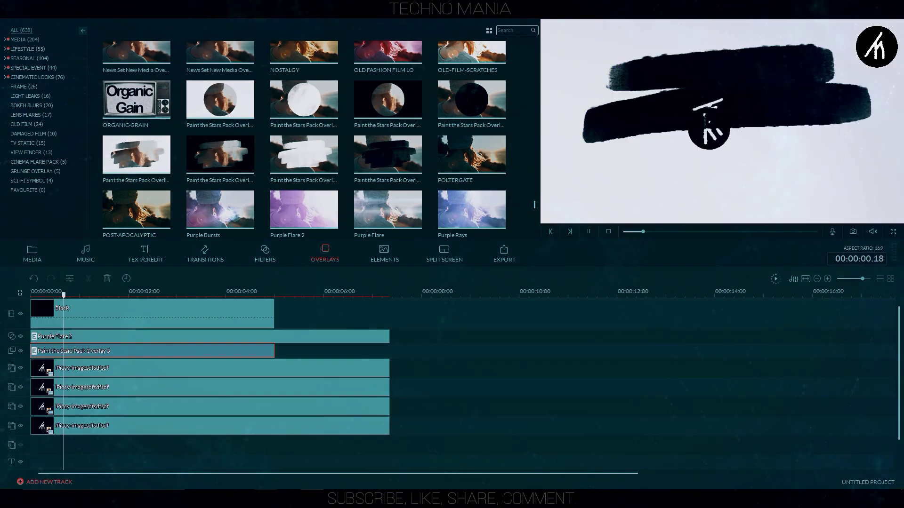
{"action": "left_click_drag", "start_coordinate": [212, 396], "coordinate": [277, 395]}
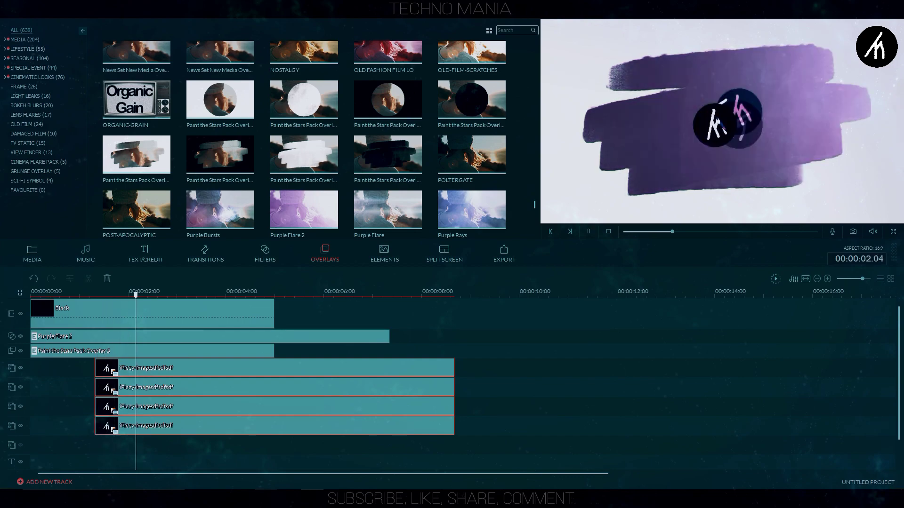
{"action": "key", "text": "space"}
{"action": "key", "text": "Escape"}
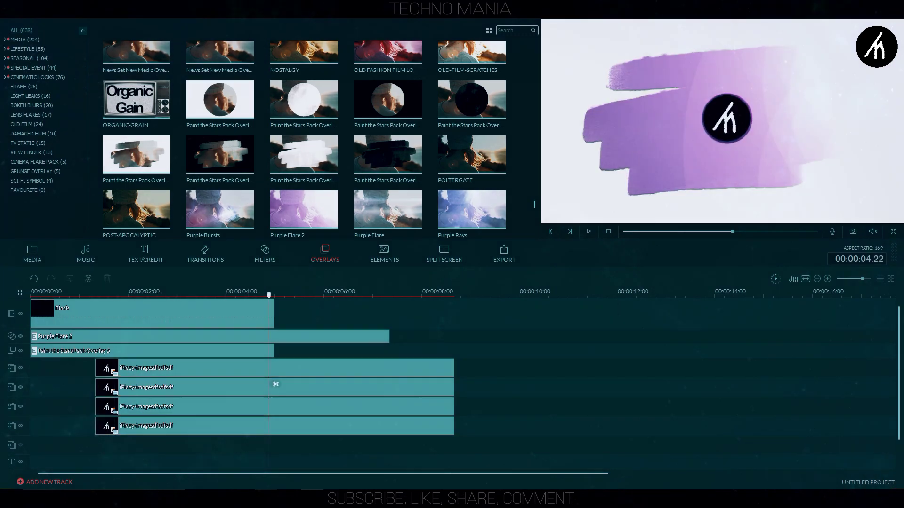